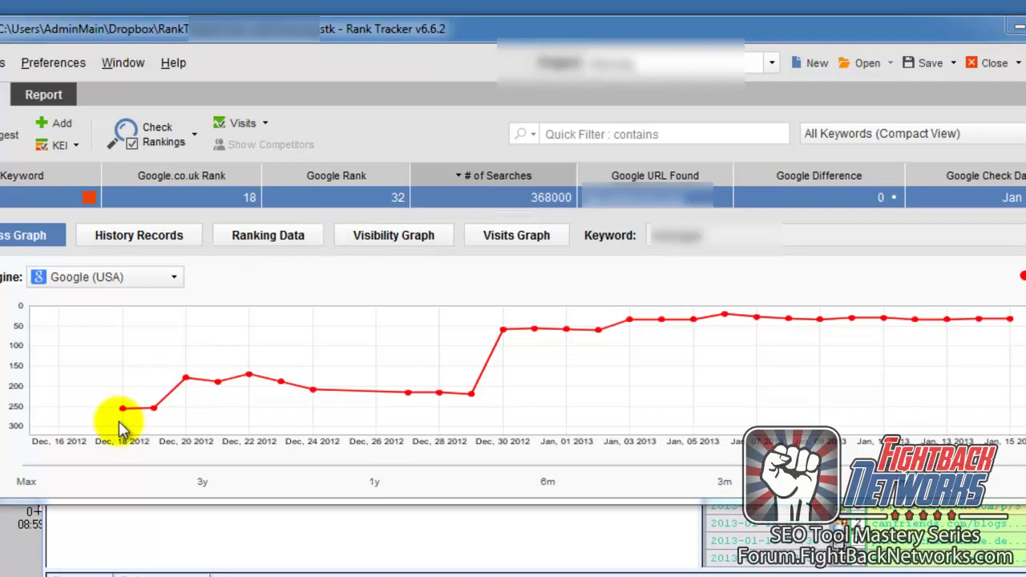
Step: Compare the keyword's ranking progress graph for Google.co.uk (UK) with the one for Google (USA)
click(149, 275)
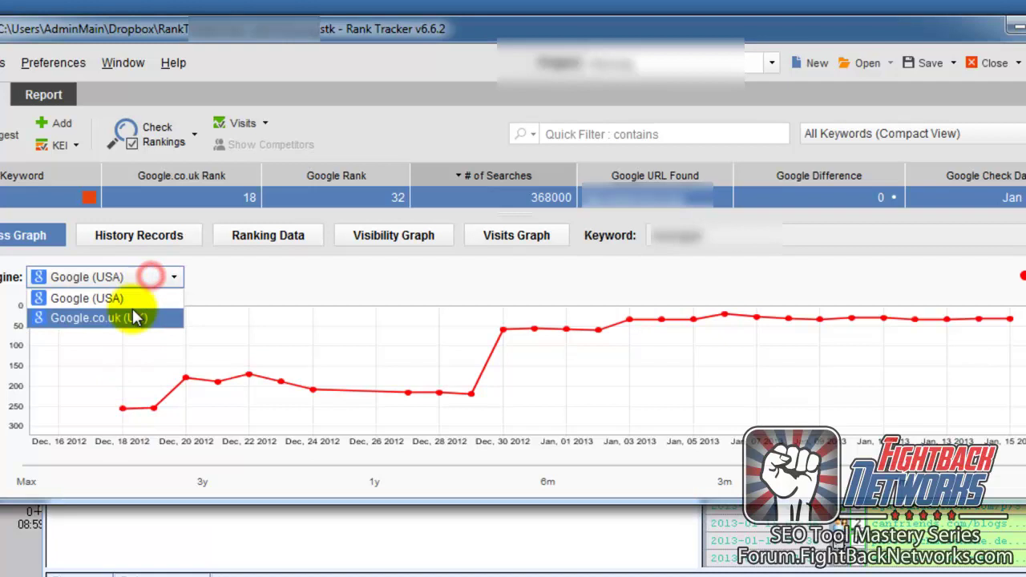
click(132, 319)
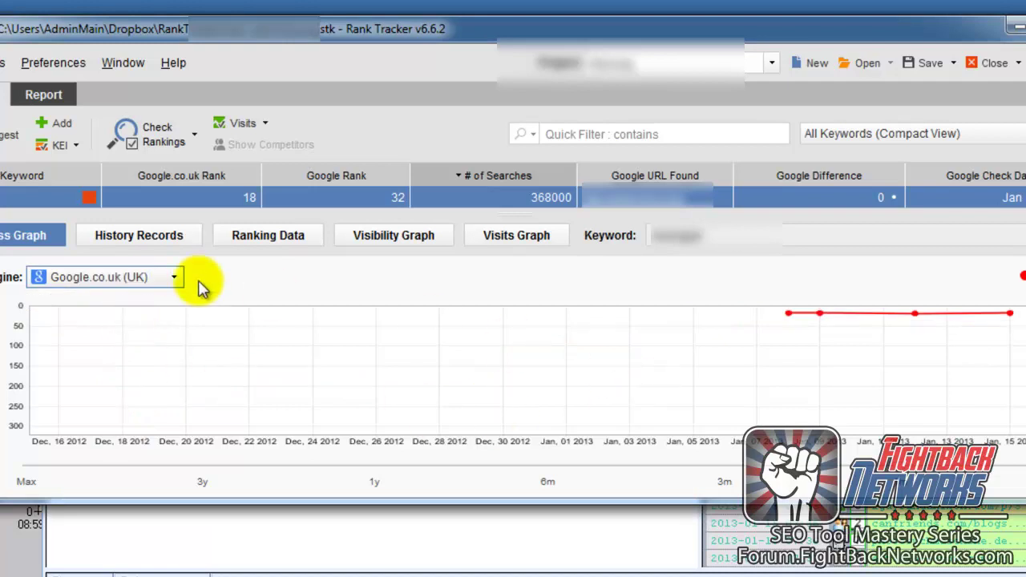
click(176, 276)
click(156, 298)
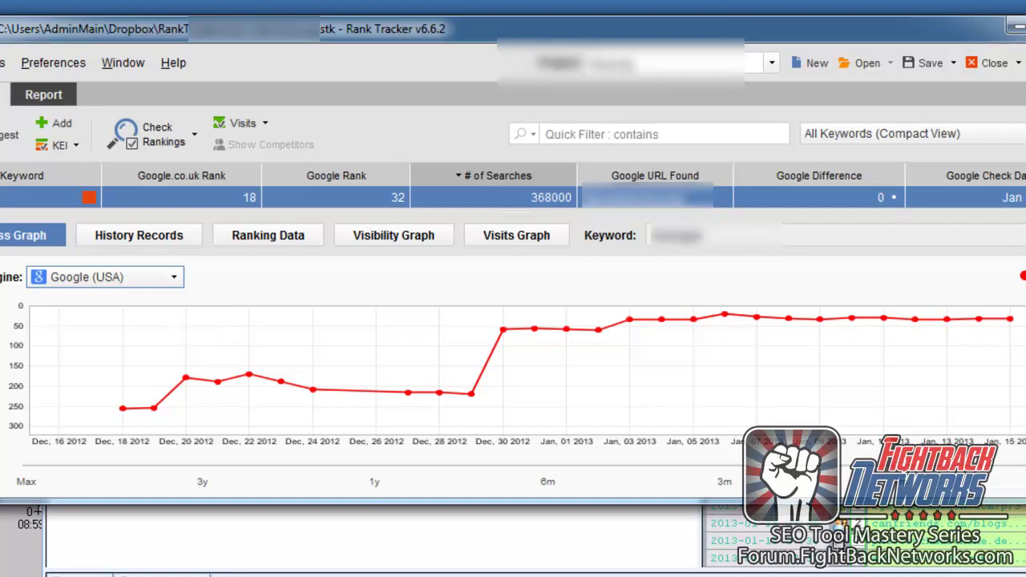
Step: Switch to GSA Search Engine Ranker, examine its captcha service settings and close the settings
key(alt+Tab)
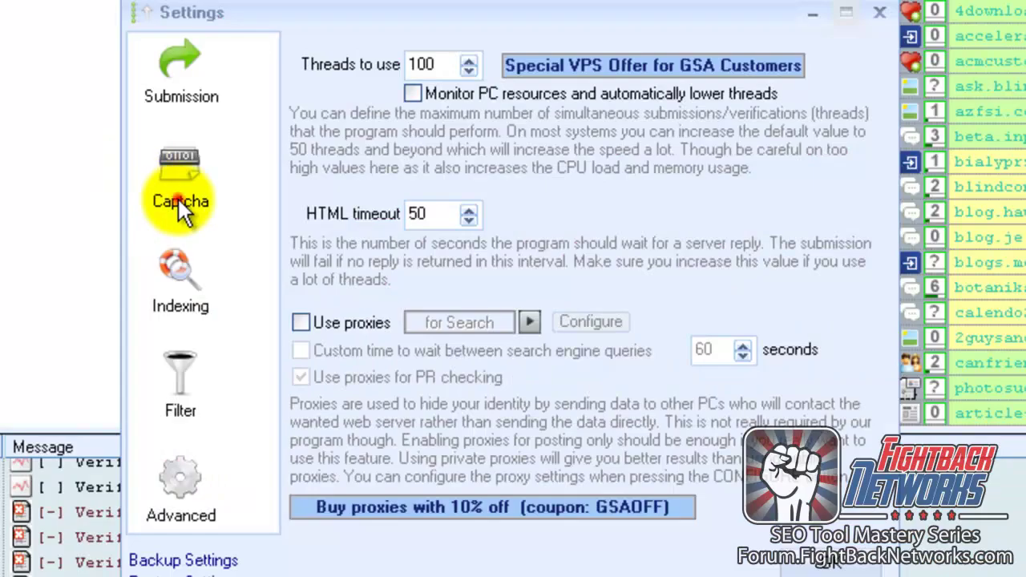
click(181, 180)
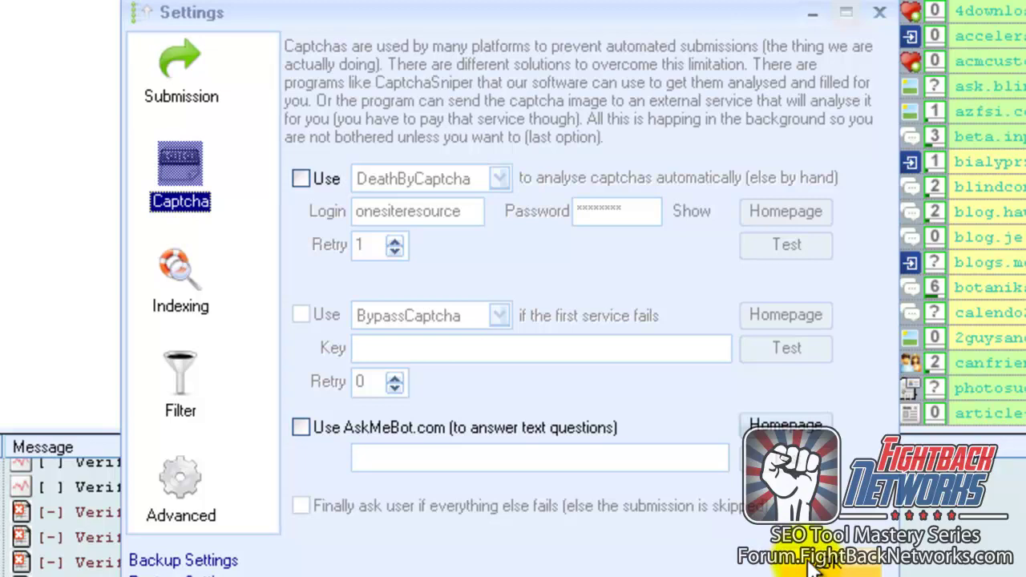
click(814, 565)
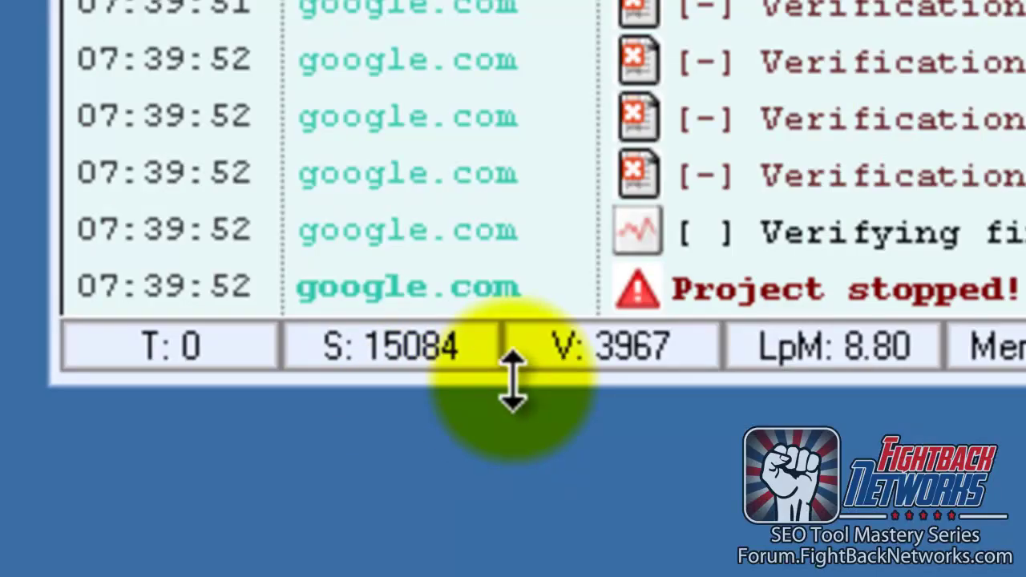
click(511, 400)
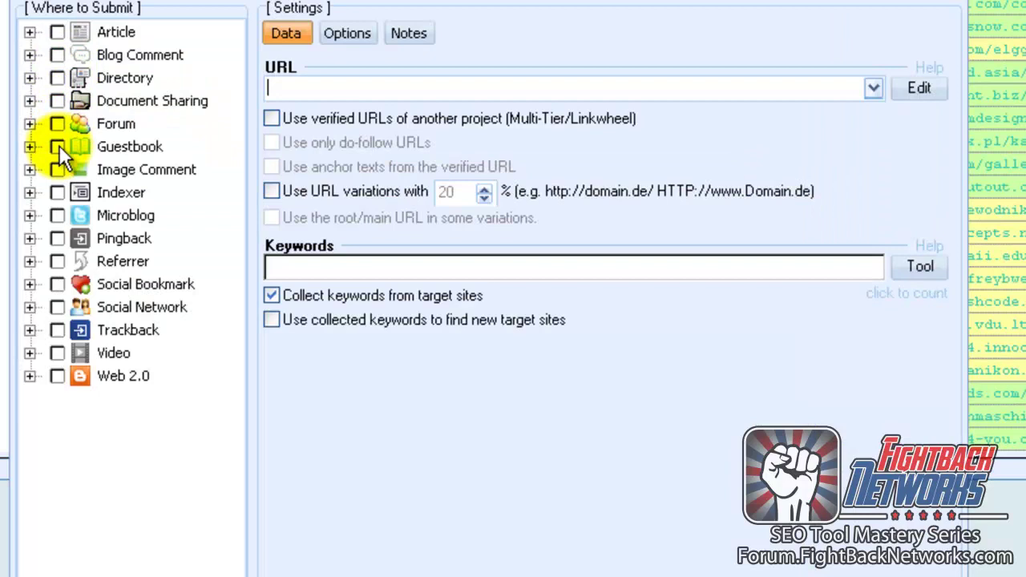
Step: Examine the image comment text and the submission options for an Image Comment project, and discard the project
click(58, 169)
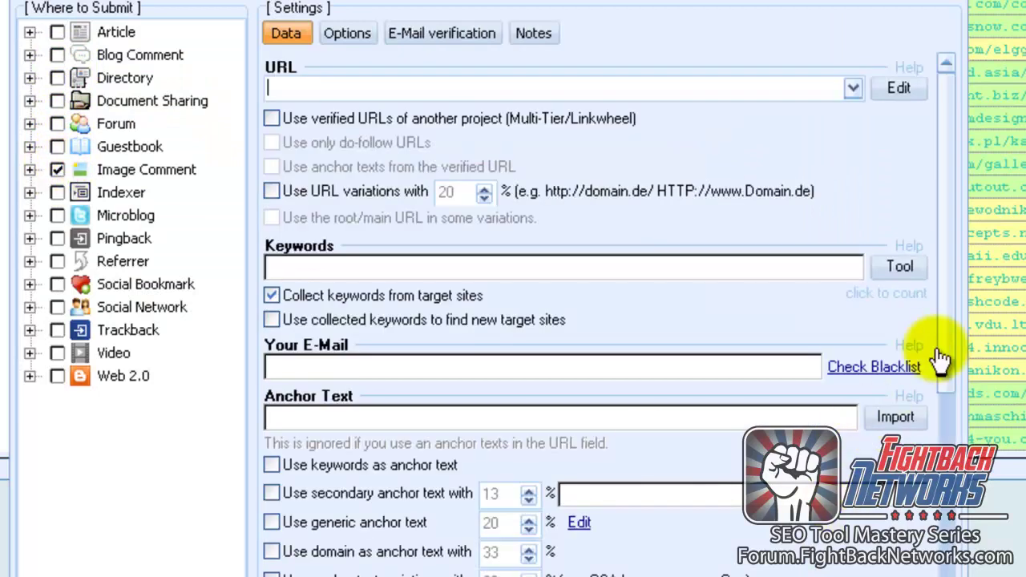
drag(952, 319, 935, 503)
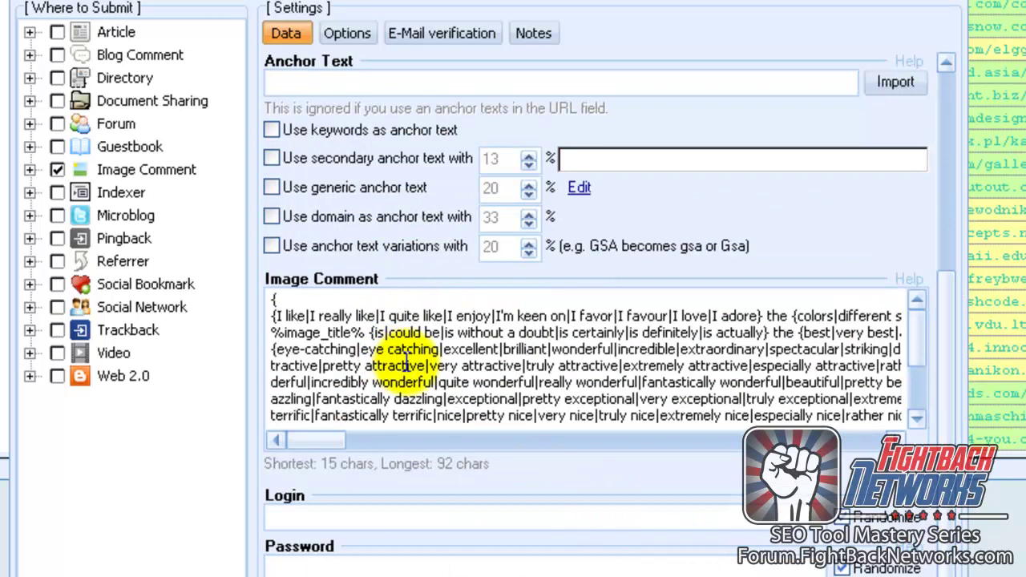
mouse_move(405, 364)
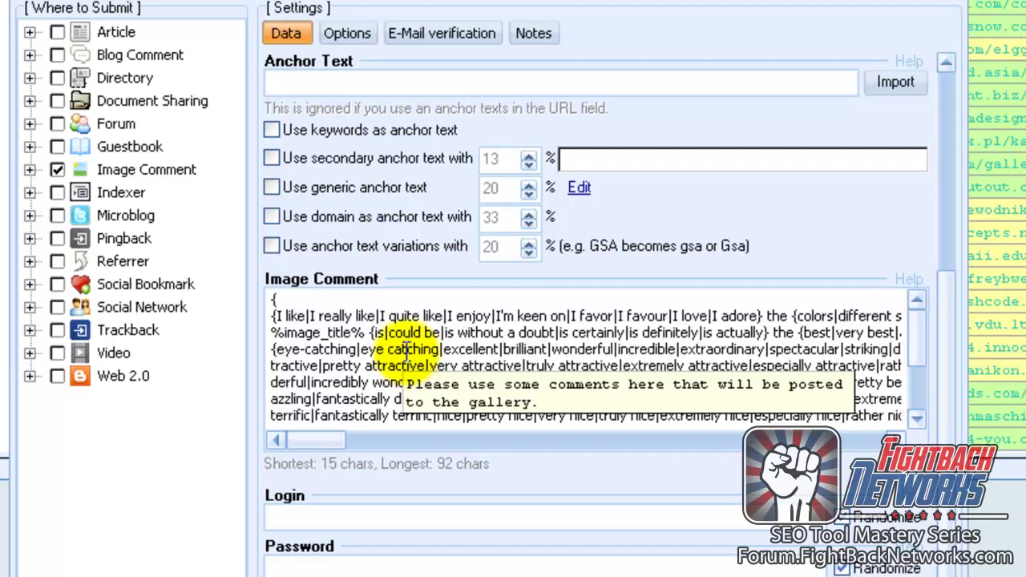
click(358, 37)
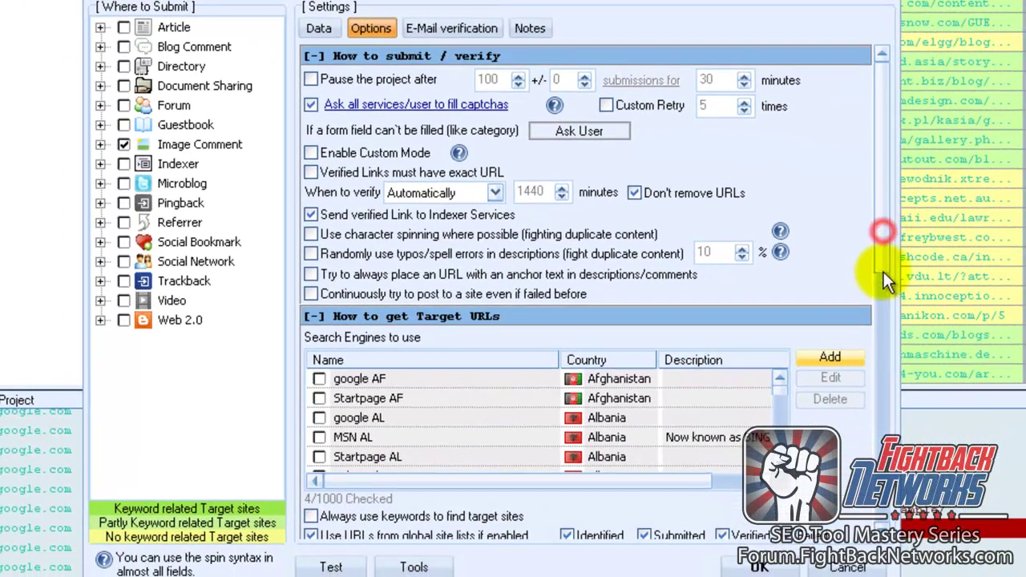
click(883, 271)
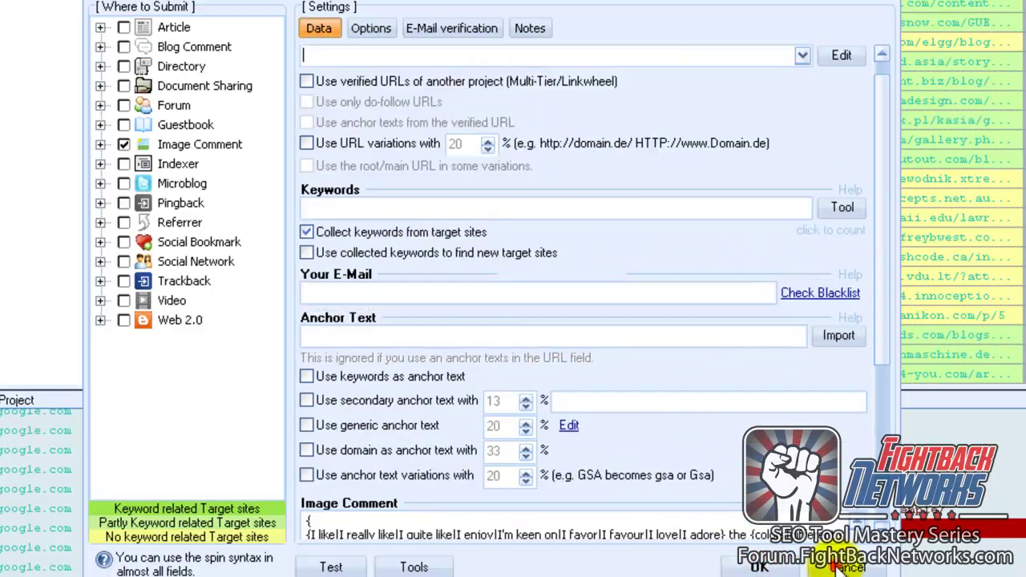
click(841, 567)
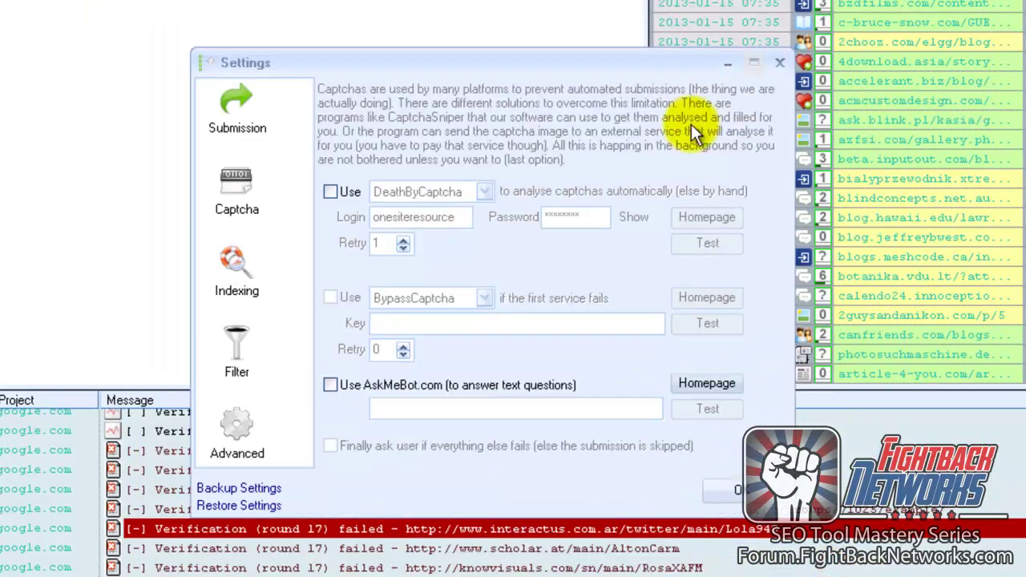
Step: Examine the advanced site list settings and tools, including importing URLs from a file, and close the settings
click(236, 429)
click(760, 124)
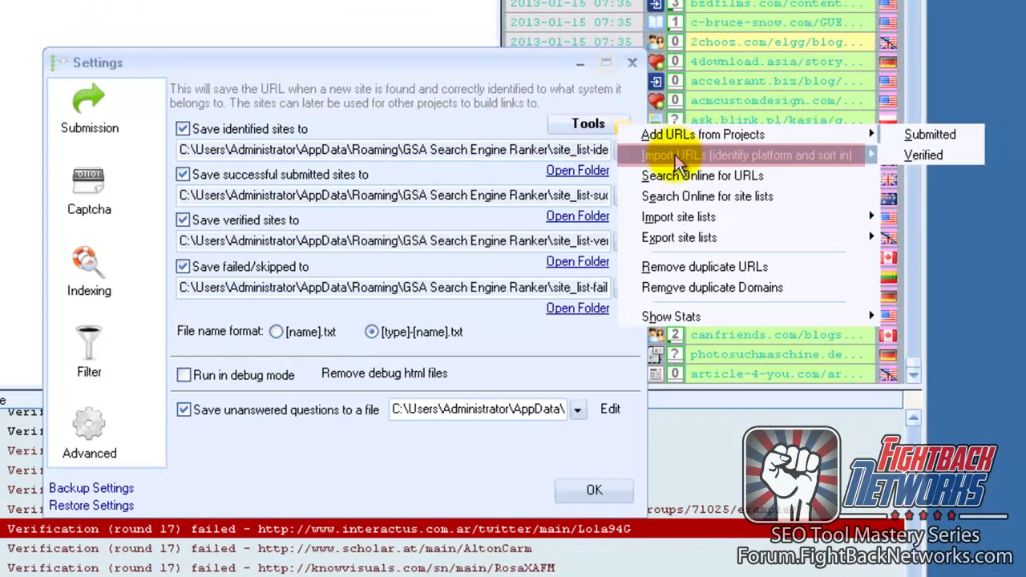
mouse_move(822, 157)
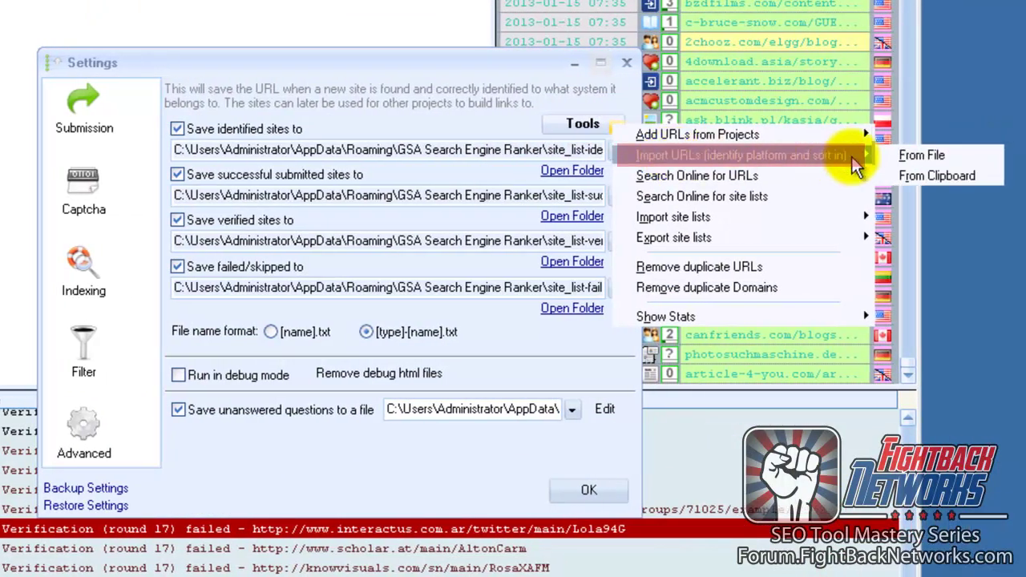
click(919, 156)
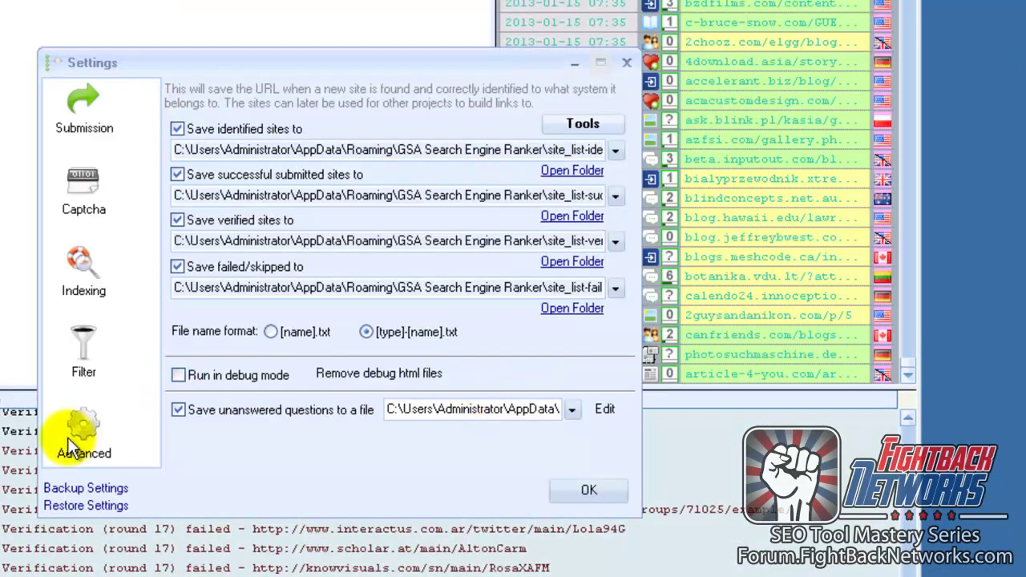
click(586, 116)
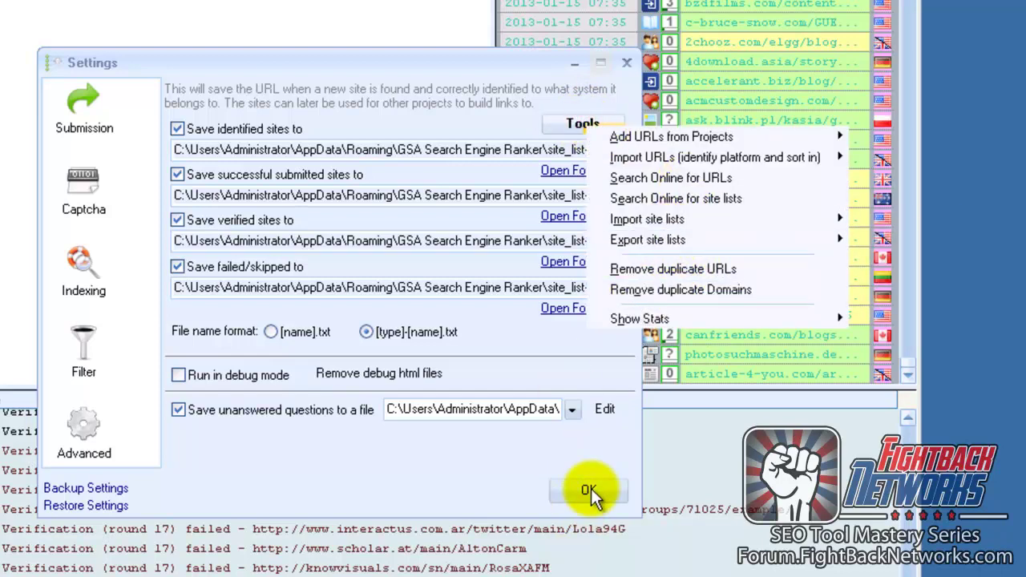
click(423, 480)
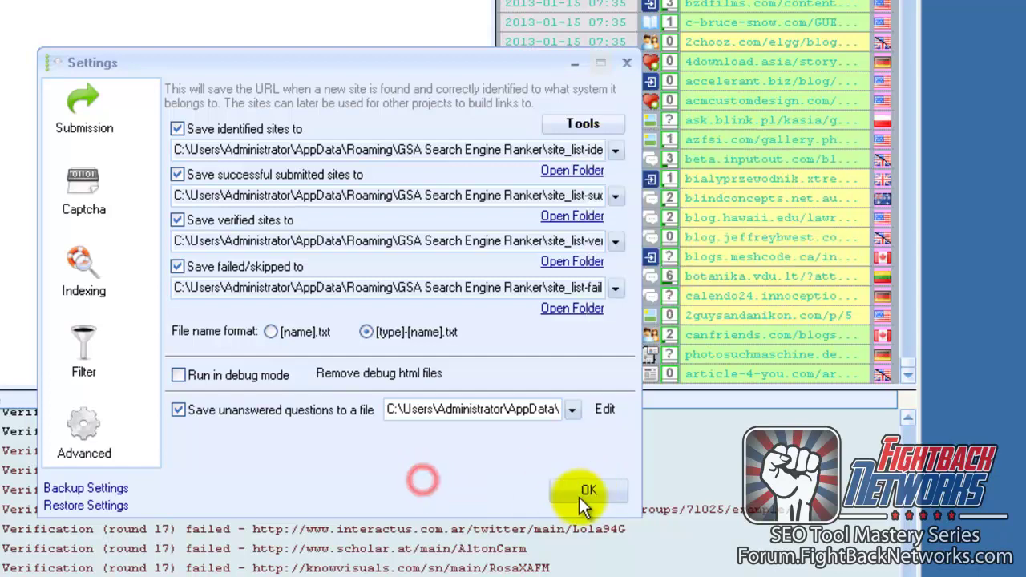
click(588, 493)
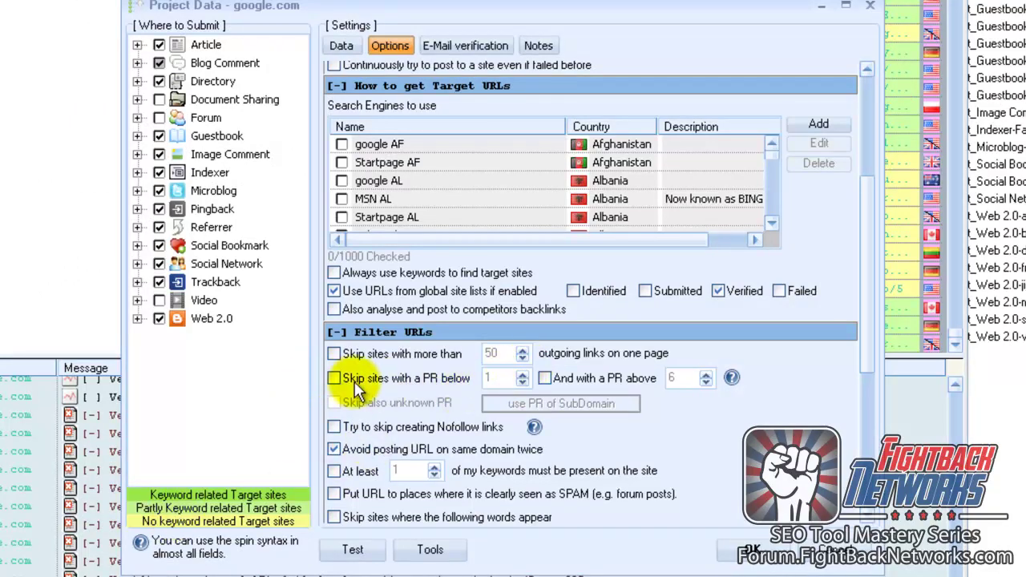
Step: Try the filters for skipping sites with a PR below 3 and sites containing listed words, and turn both off again
click(334, 378)
click(522, 373)
click(521, 374)
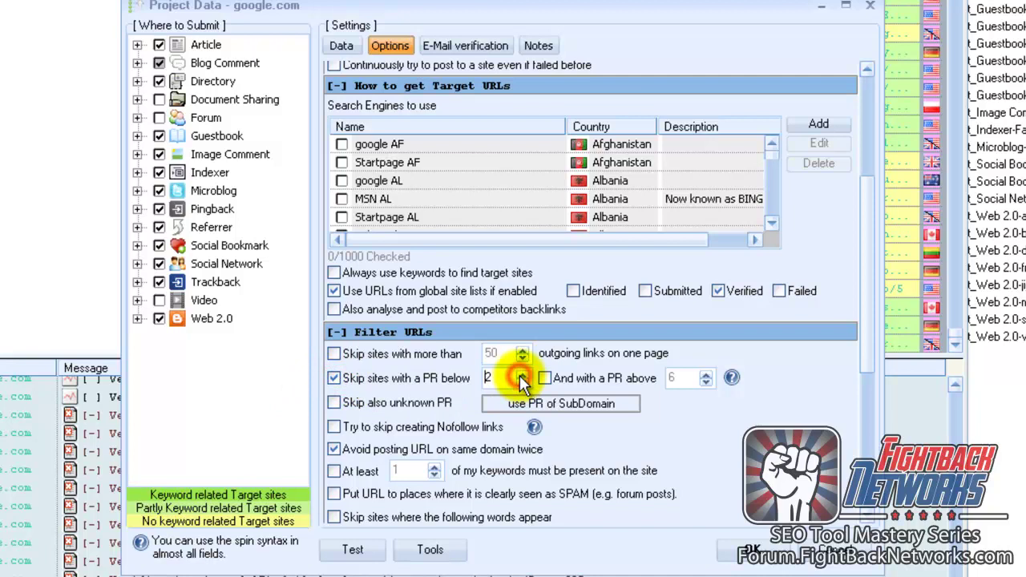
click(335, 378)
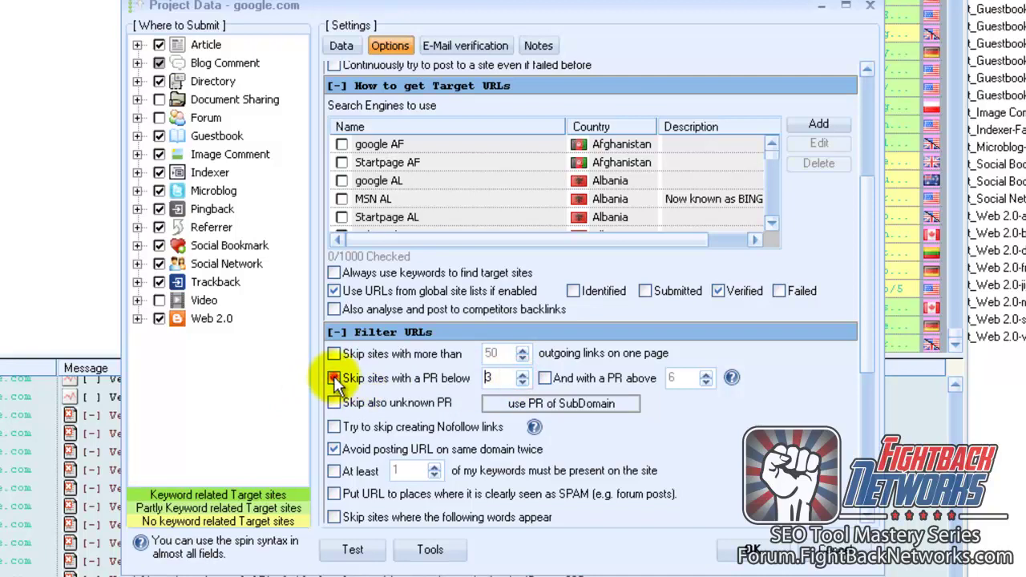
click(334, 518)
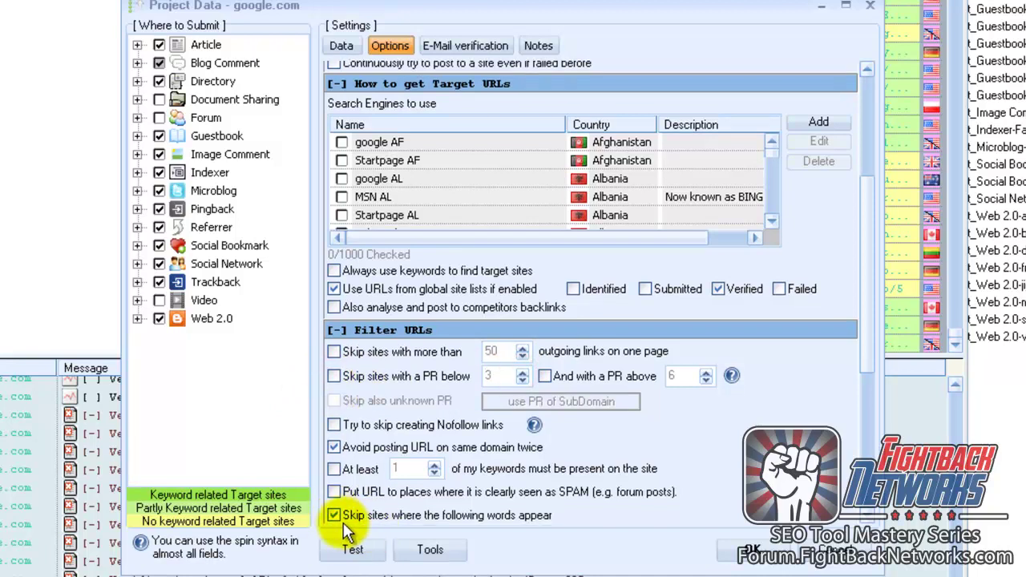
click(335, 515)
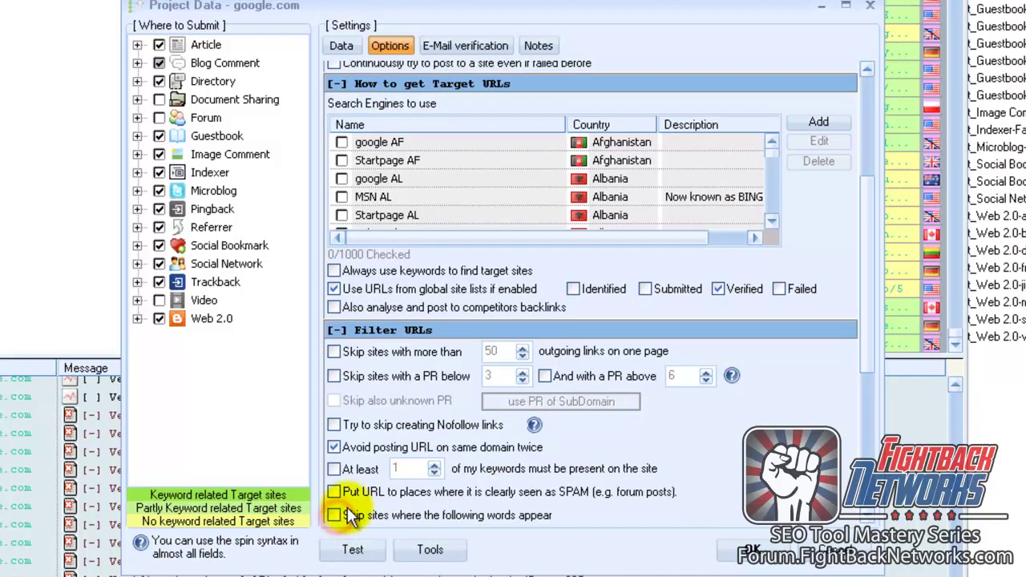
Step: Make the google.com project skip sites with more than 20 outgoing links on one page
click(333, 352)
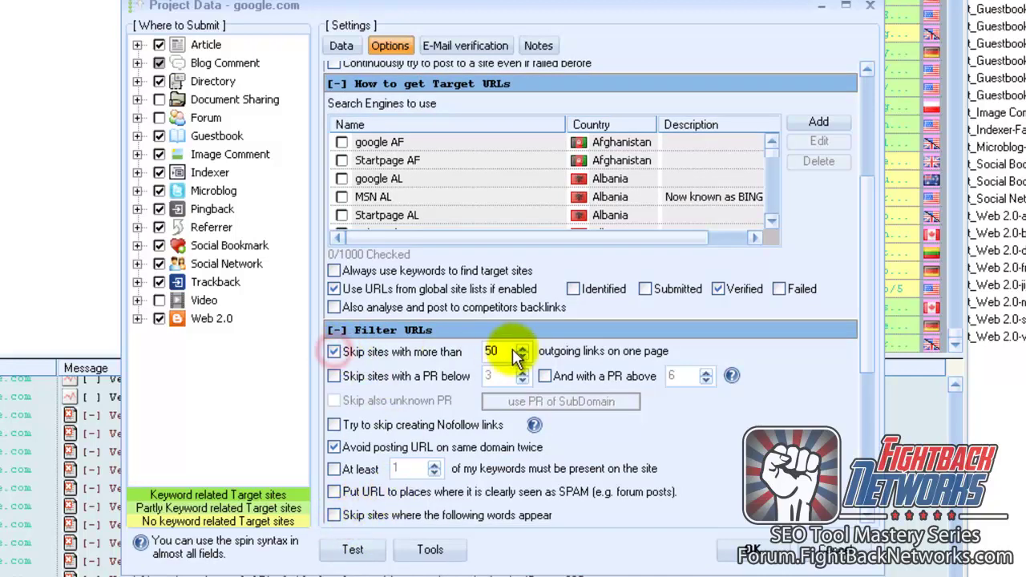
drag(512, 351, 481, 351)
text(20)
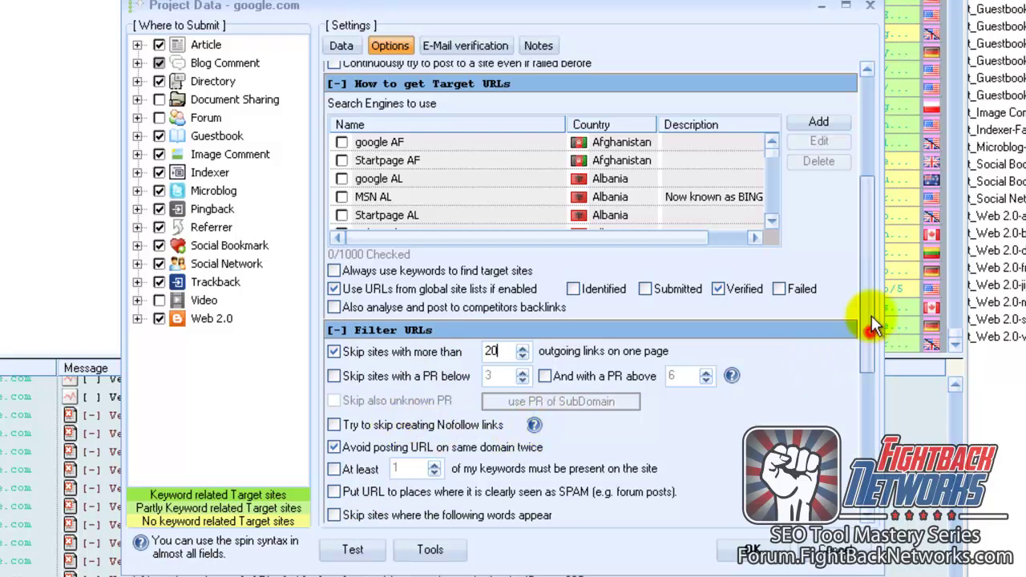
Step: Make the project pause after 100 submissions for 720 minutes
drag(871, 316, 873, 182)
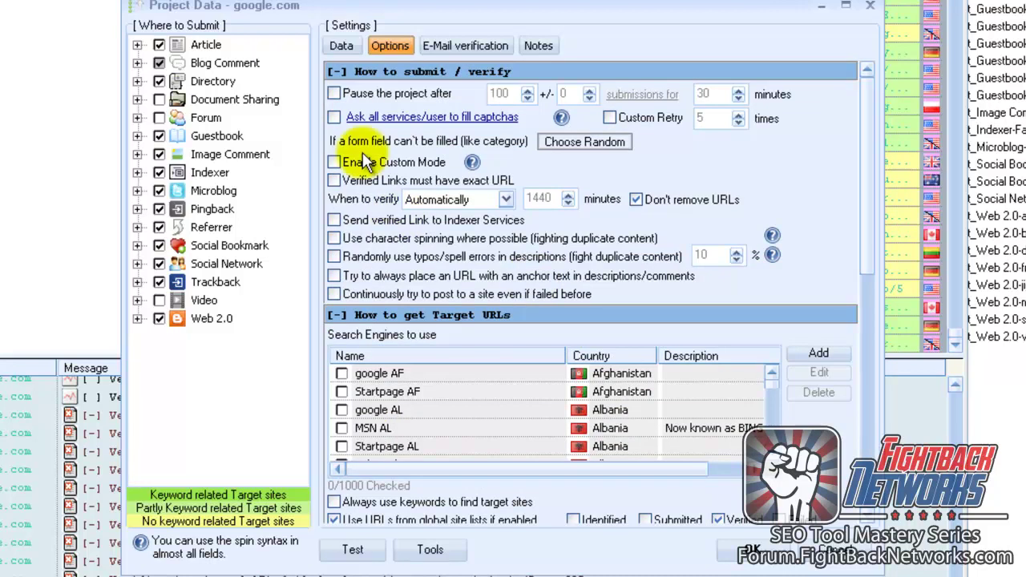
click(333, 94)
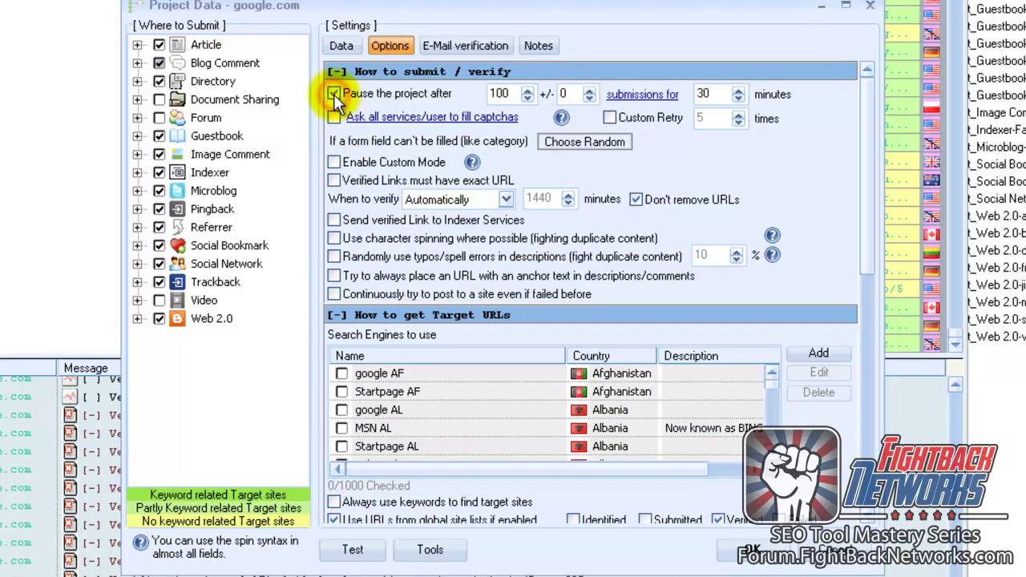
double_click(702, 95)
text(720)
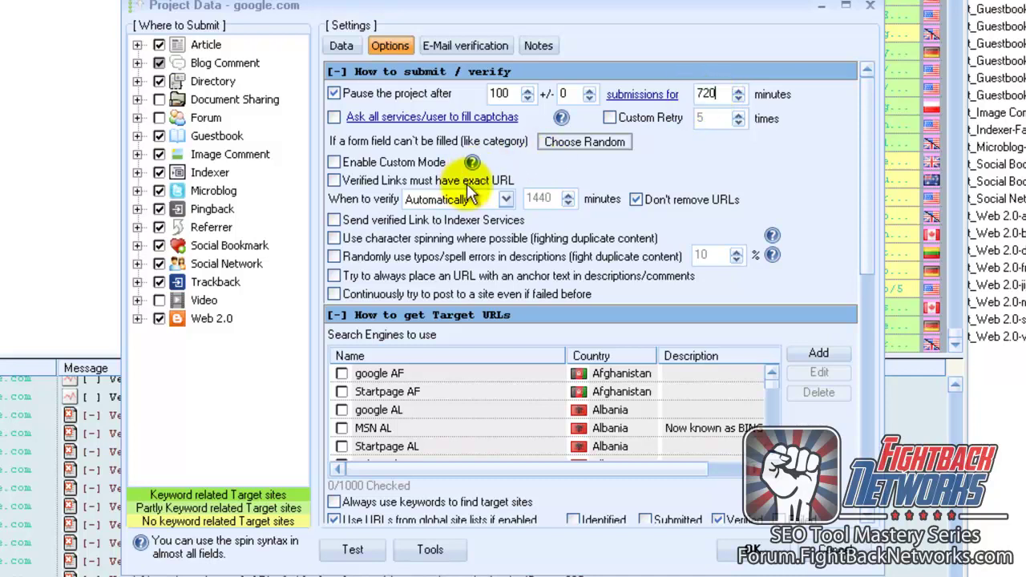